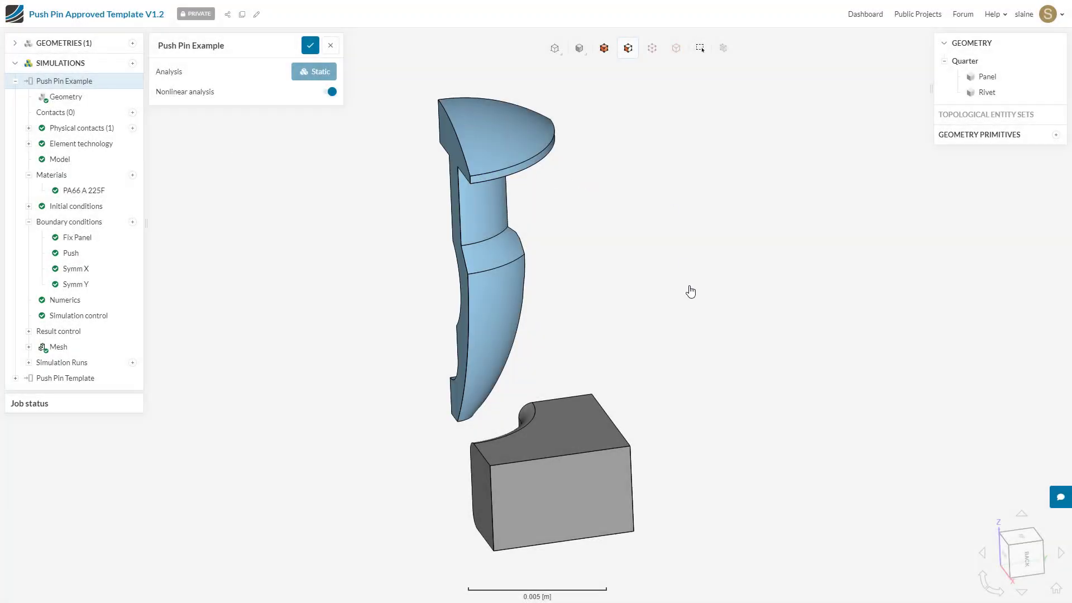
pyautogui.moveTo(689, 292); pyautogui.dragTo(685, 348)
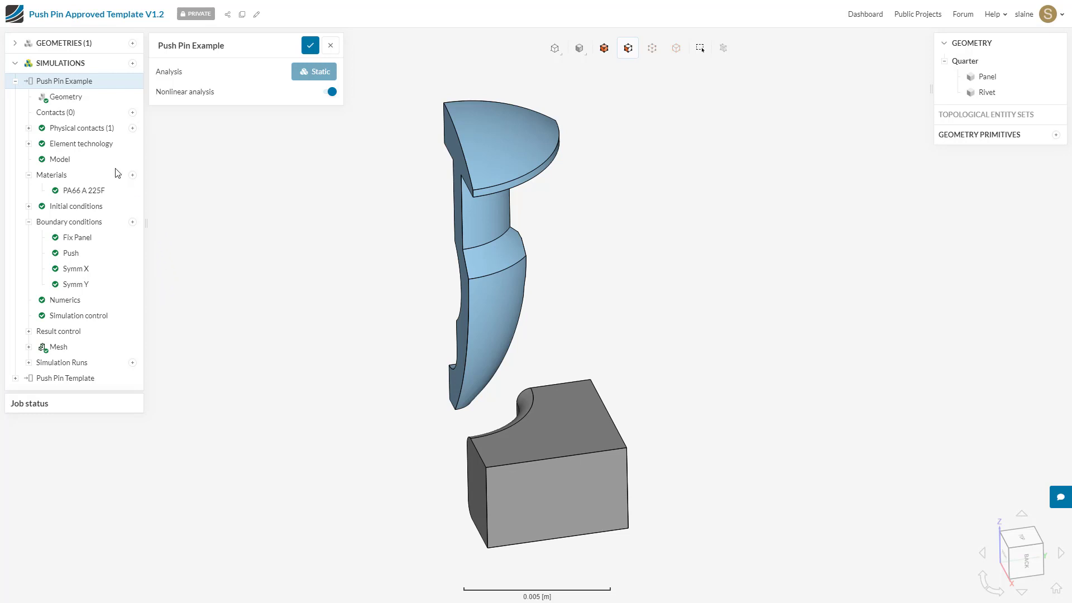
pyautogui.click(129, 82)
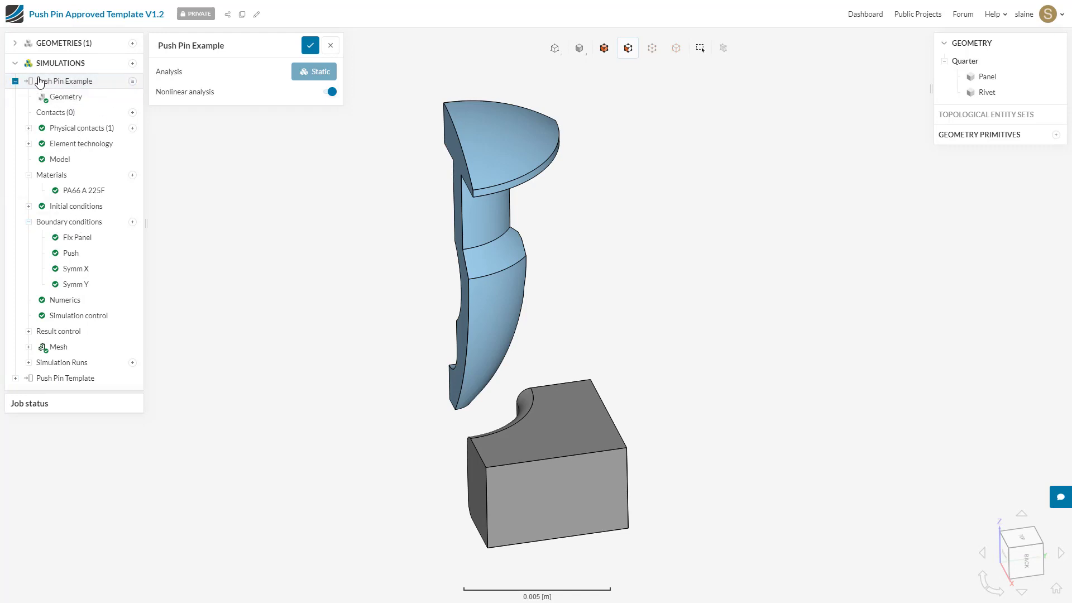
# Show the Push Pin Template geometry, then the Push Pin Example's Quarter geometry domain.
pyautogui.click(15, 81)
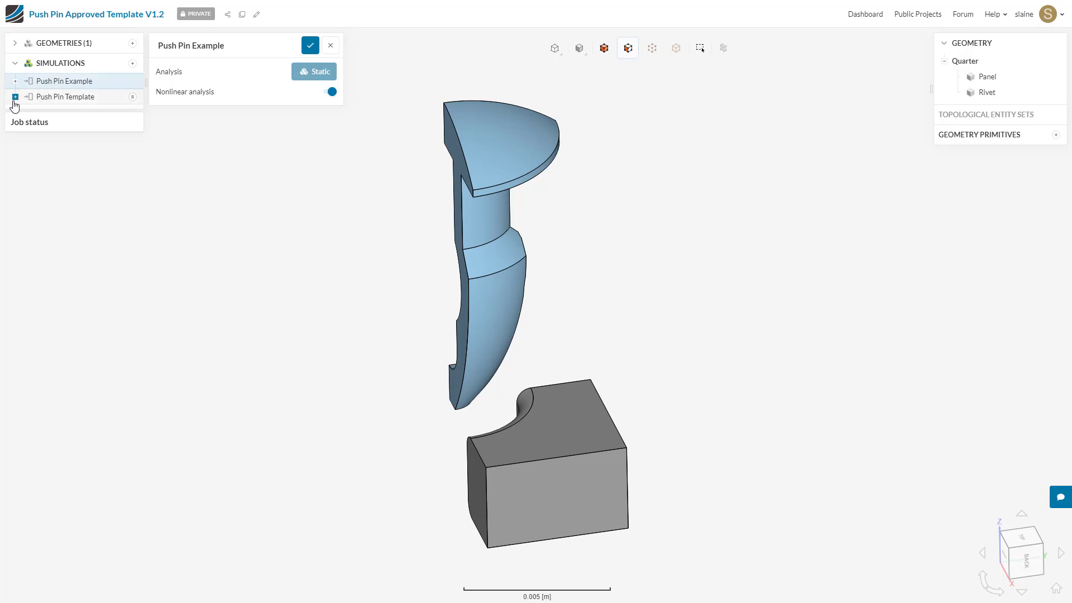
pyautogui.click(15, 97)
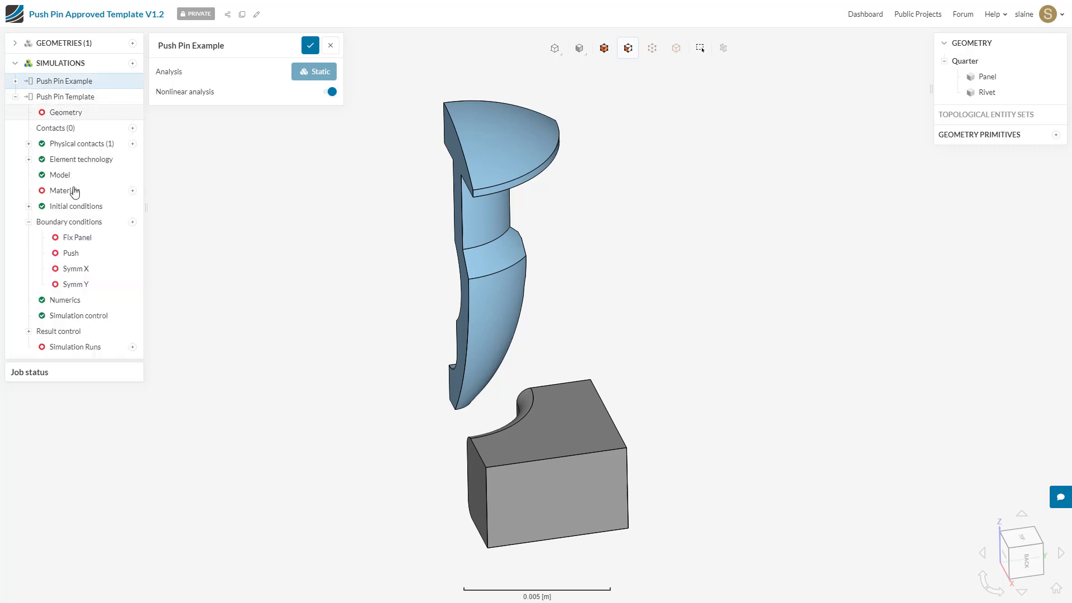
pyautogui.click(78, 114)
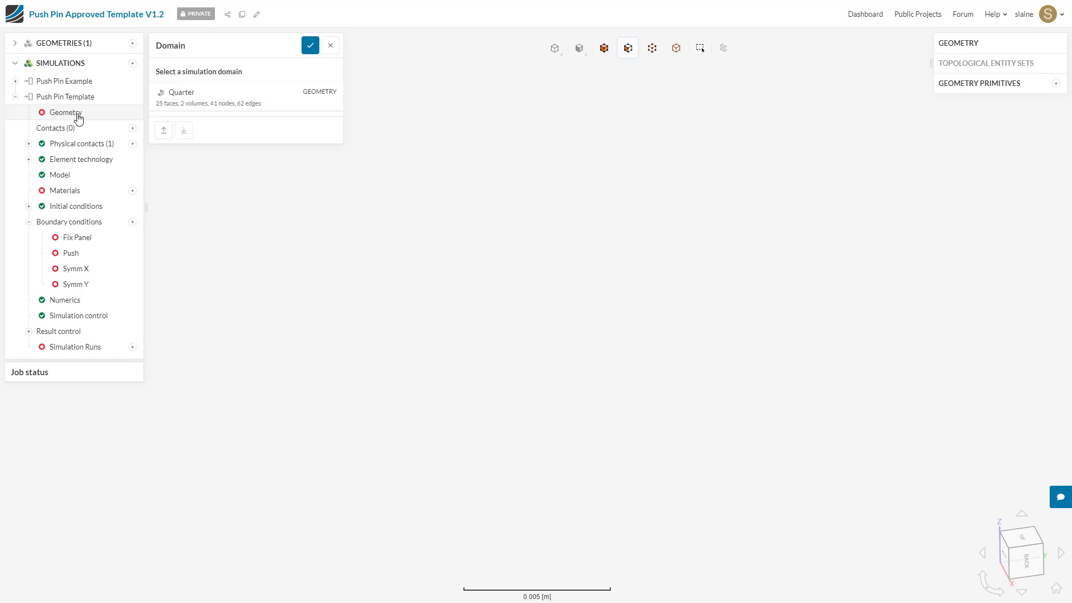
pyautogui.click(90, 84)
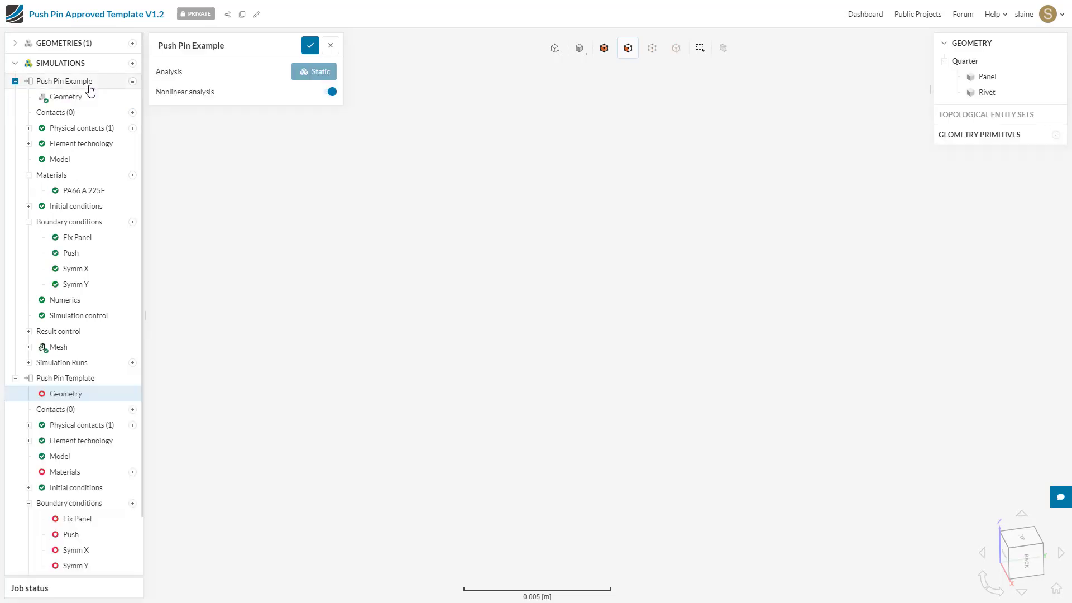
pyautogui.click(90, 97)
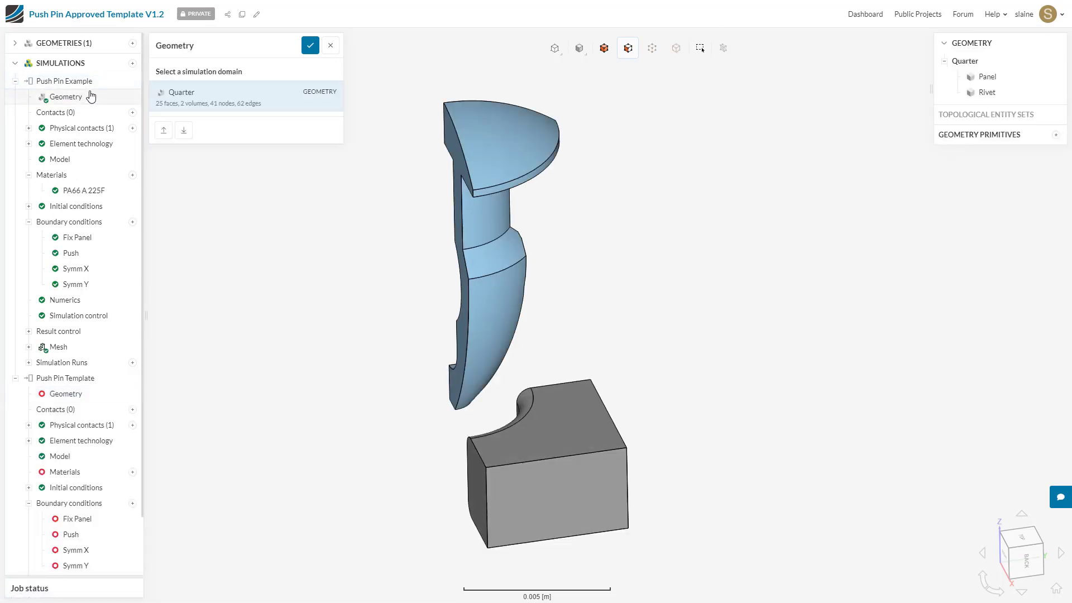
# Invite the colleague's username to the project with 'can copy' permission.
pyautogui.click(227, 14)
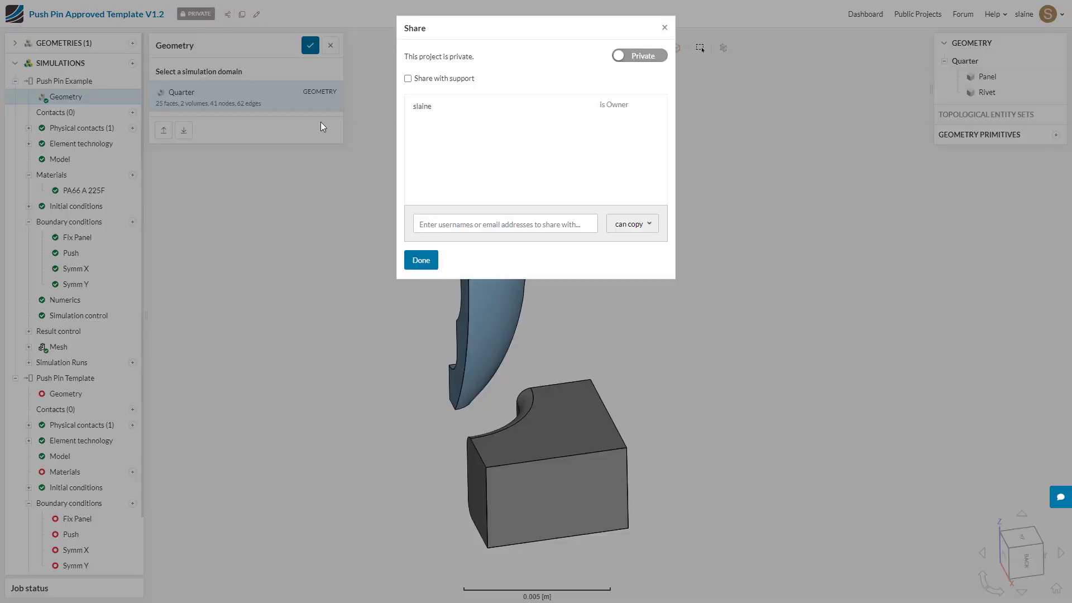
pyautogui.write('slaine_1')
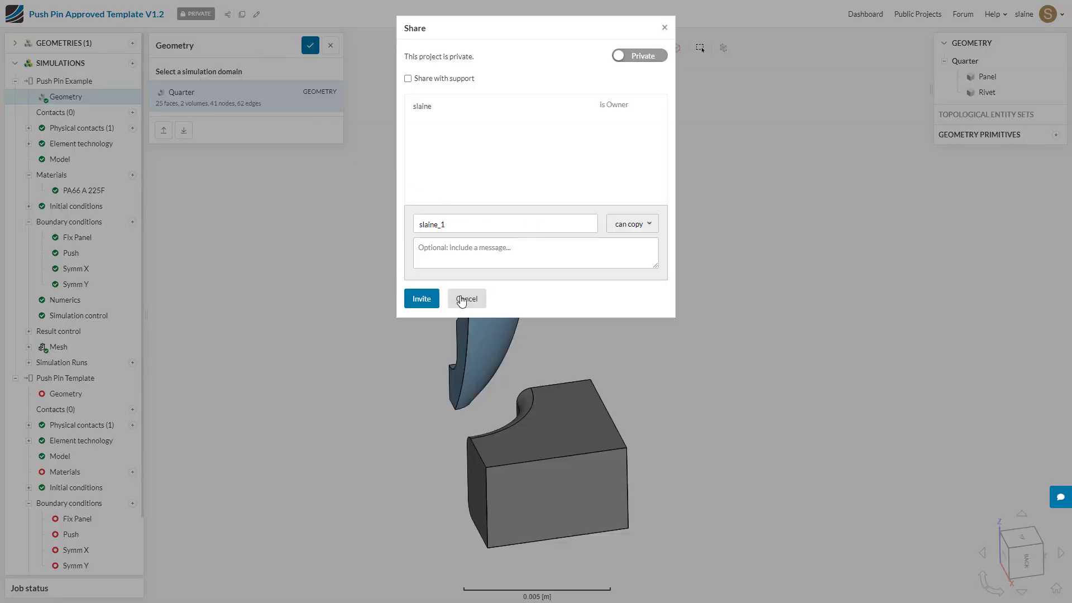
pyautogui.click(421, 301)
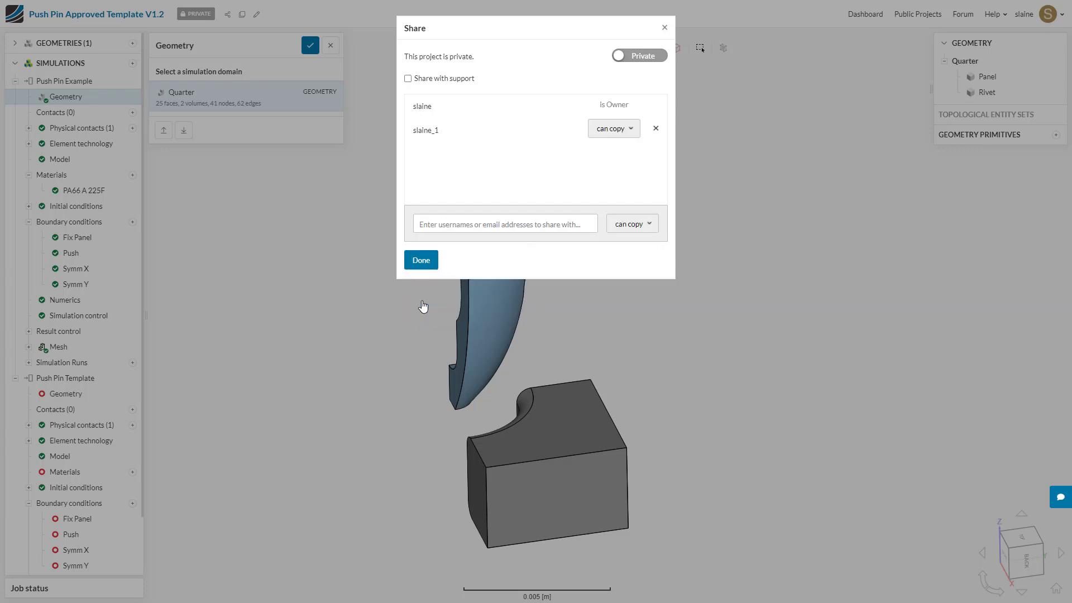
# Close sharing and, on the colleague's dashboard, open the Push Pin Approved Template V1.2 project.
pyautogui.click(421, 262)
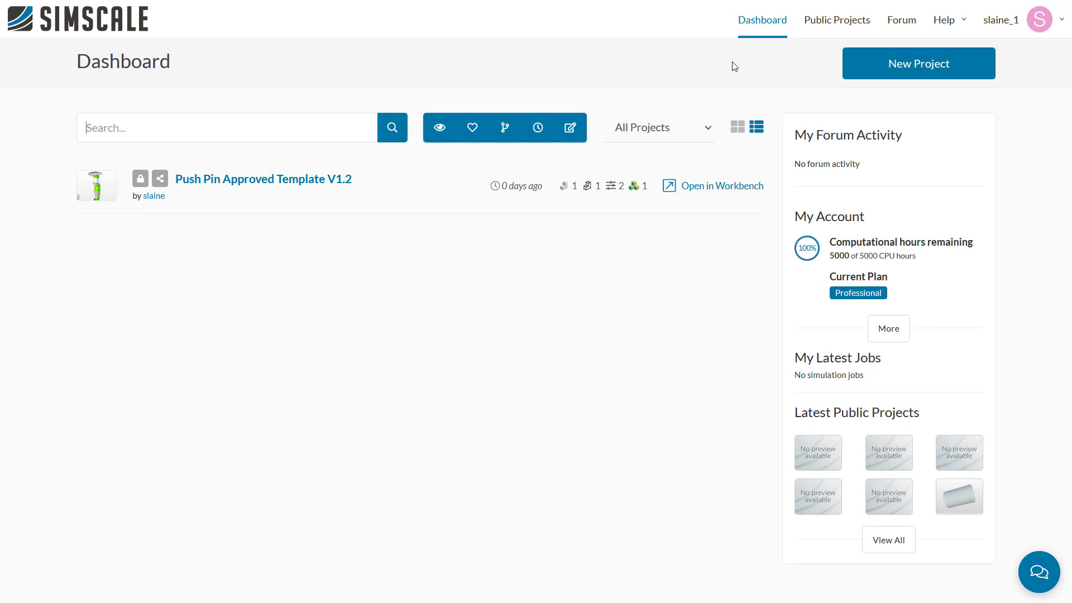
pyautogui.click(240, 186)
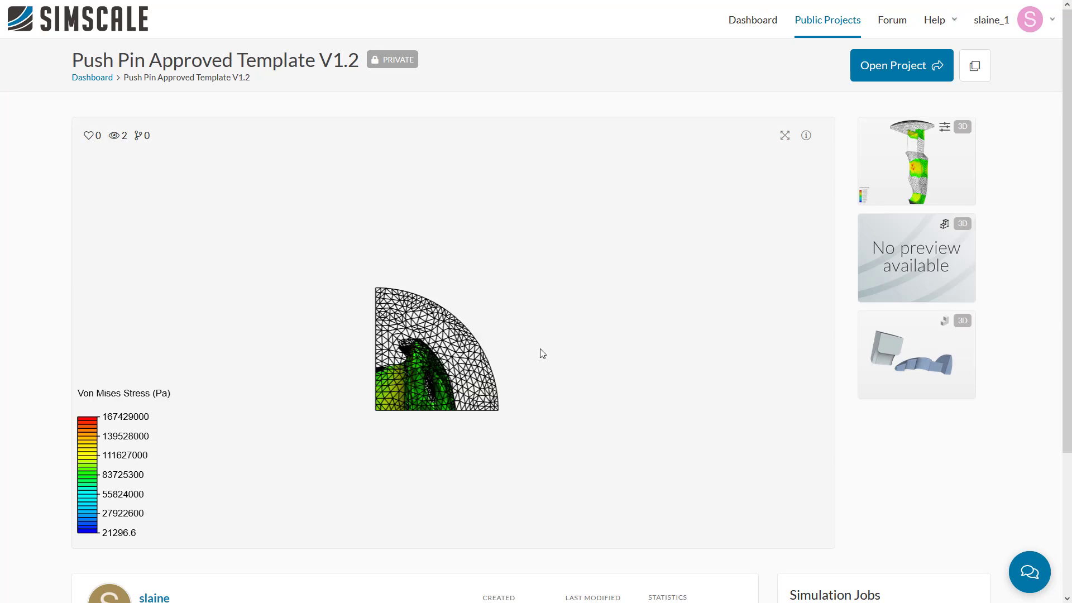
pyautogui.moveTo(541, 353); pyautogui.dragTo(509, 178)
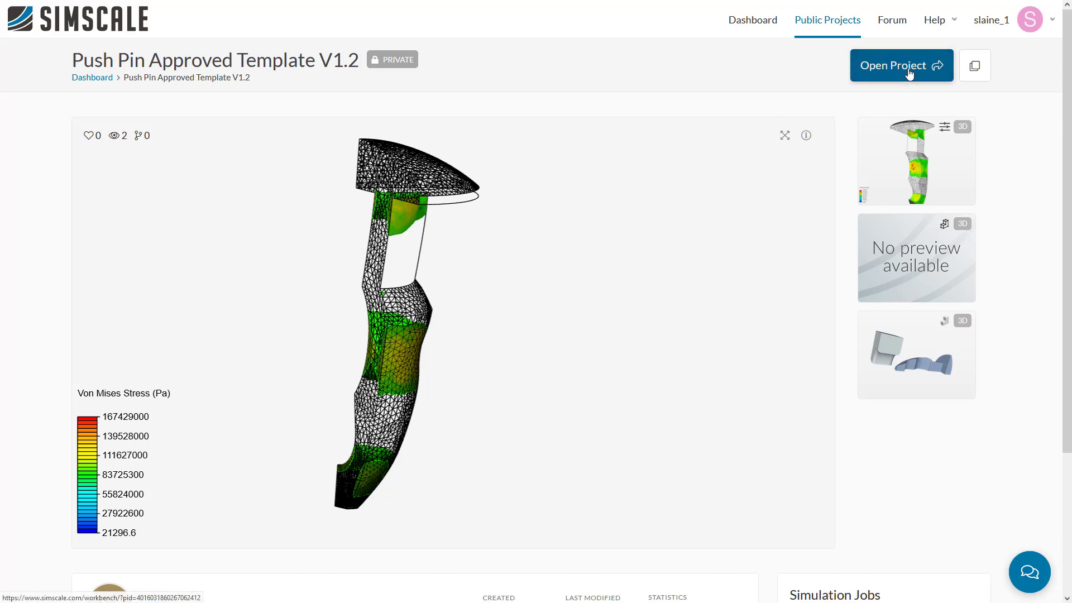
# Open the shared project in the workbench and view the Push Pin Example setup.
pyautogui.click(908, 73)
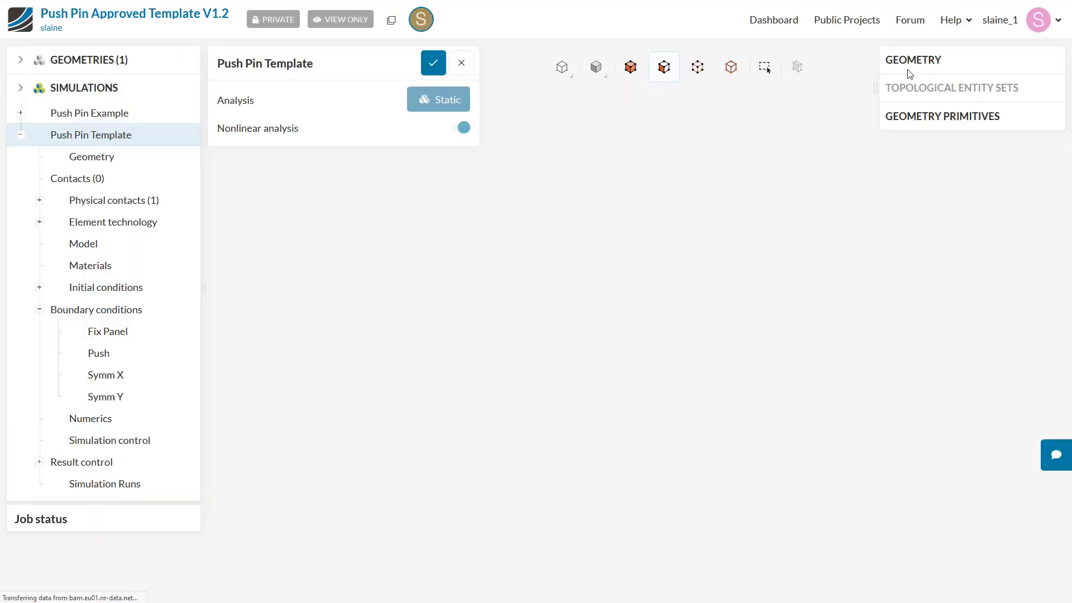
pyautogui.click(91, 117)
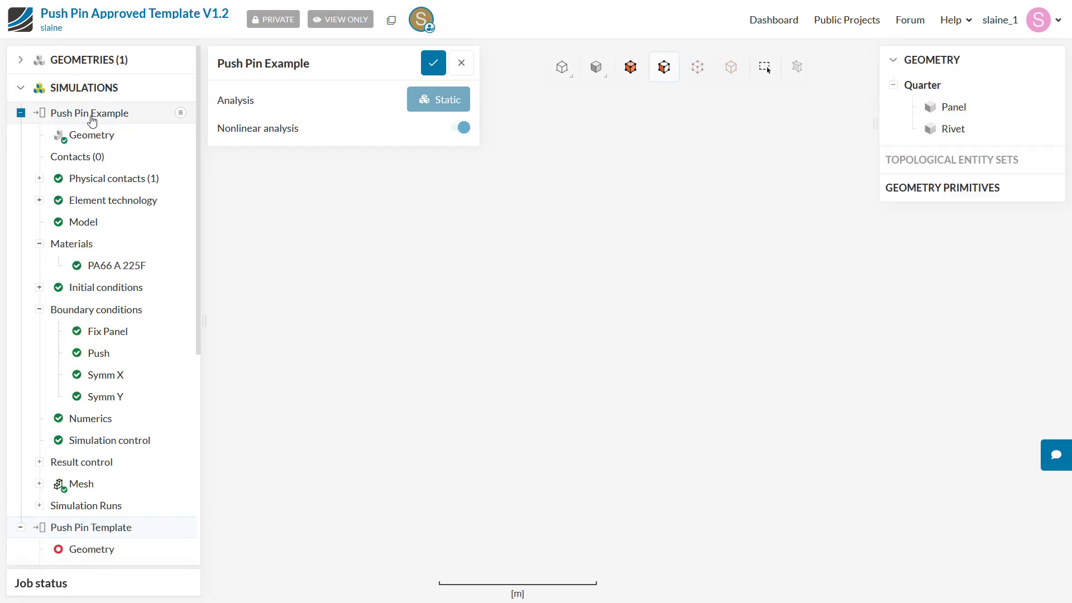
pyautogui.scroll(-1, 100, 234)
pyautogui.scroll(-4, 115, 346)
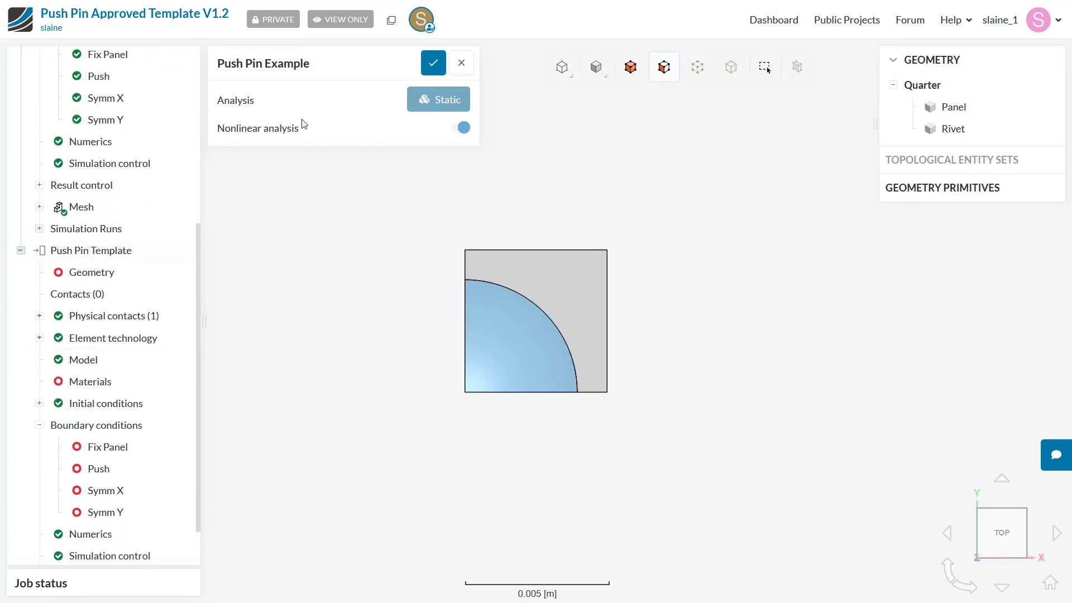
# Copy the project privately as 'Push Pin Approved Template V1.2 - Copy'.
pyautogui.moveTo(370, 30)
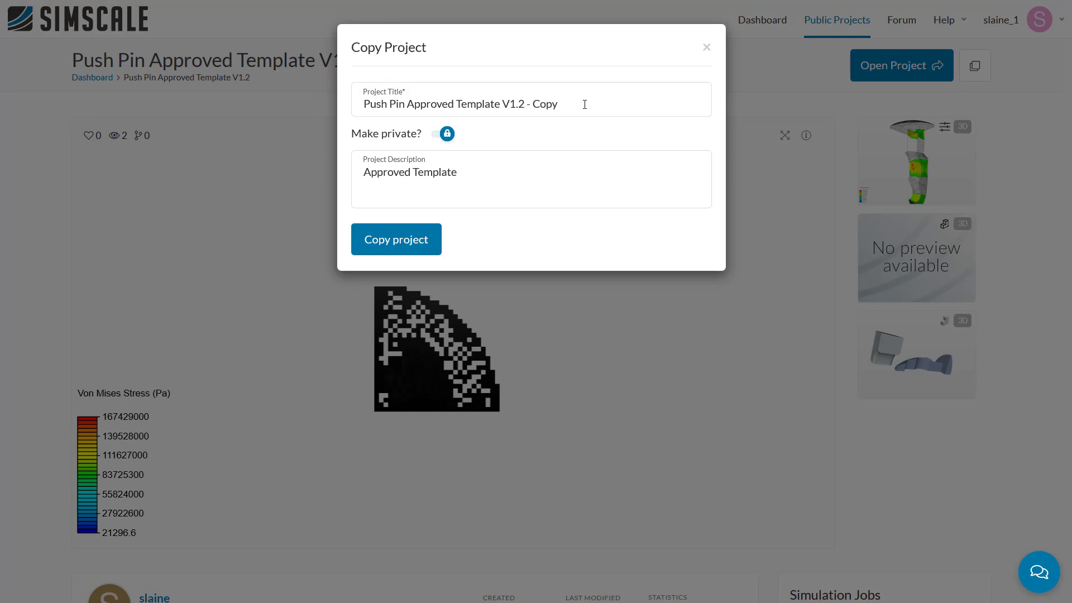
pyautogui.click(584, 106)
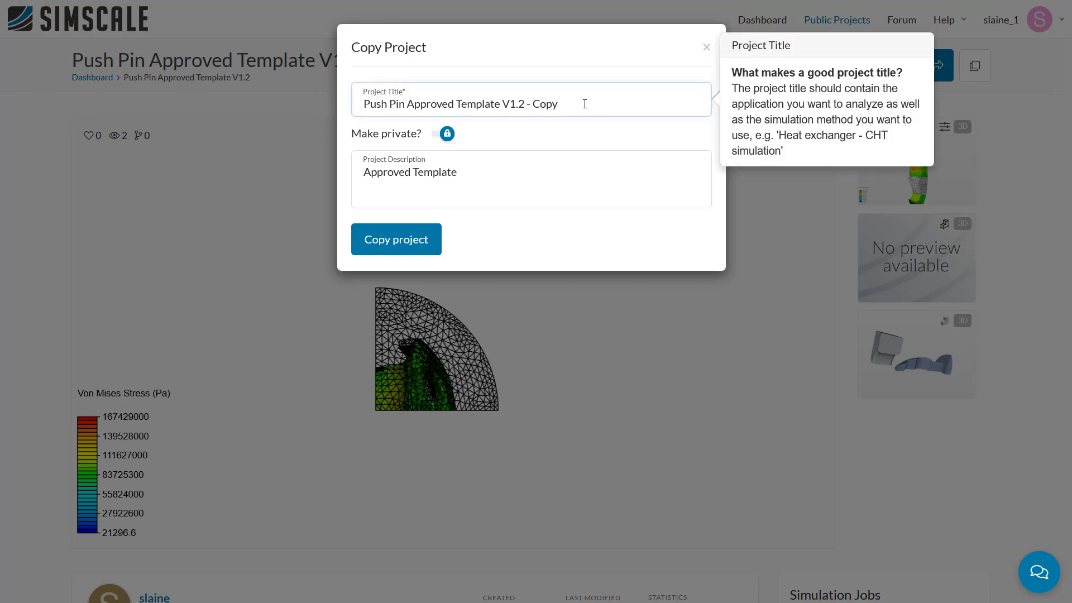
pyautogui.click(397, 240)
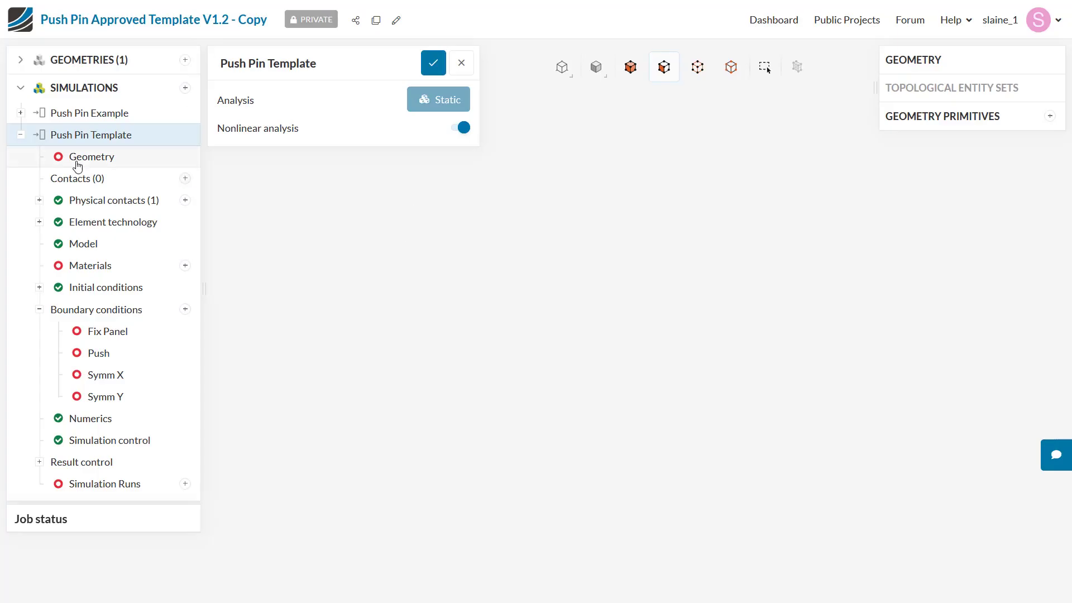
# Set the copied simulation's geometry domain to Quarter.
pyautogui.click(89, 156)
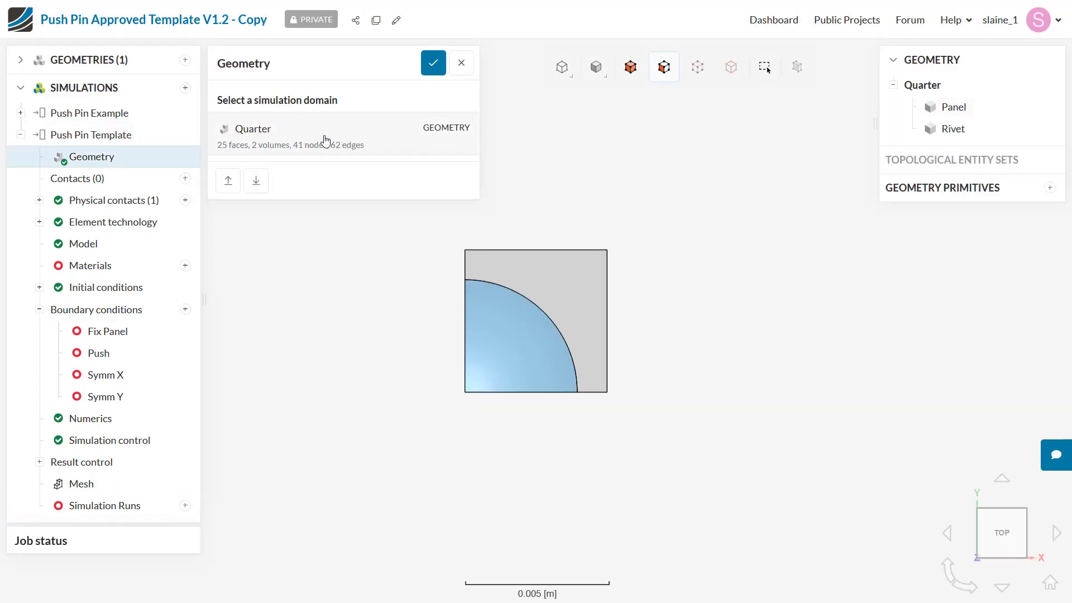
pyautogui.click(324, 139)
pyautogui.moveTo(262, 242); pyautogui.dragTo(658, 340)
pyautogui.click(433, 64)
# Add PA from the material library and assign it to all volumes.
pyautogui.click(185, 265)
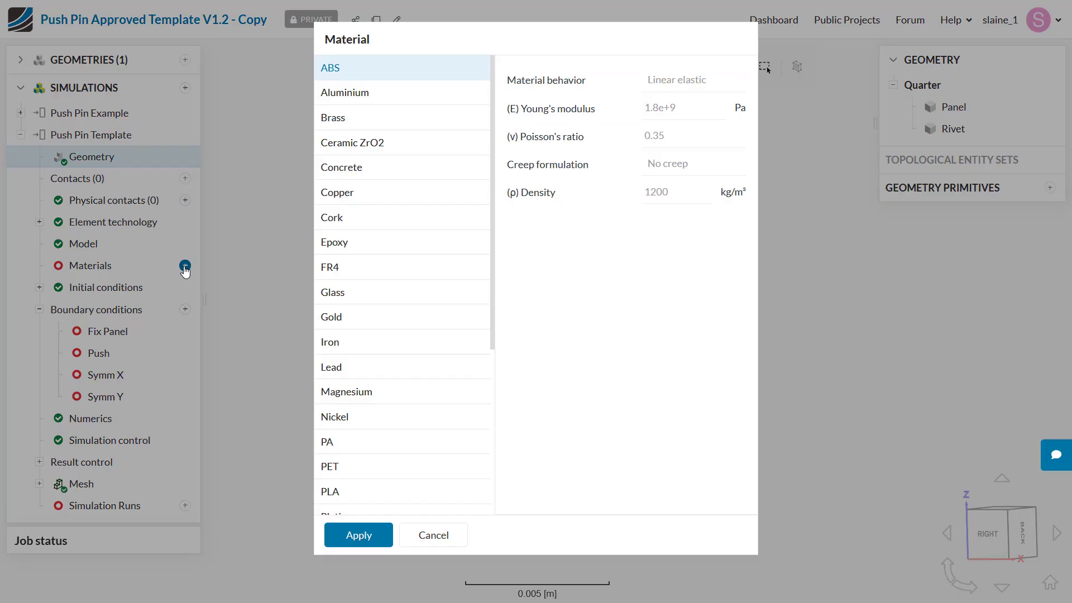
pyautogui.scroll(-4, 390, 324)
pyautogui.click(380, 296)
pyautogui.click(390, 531)
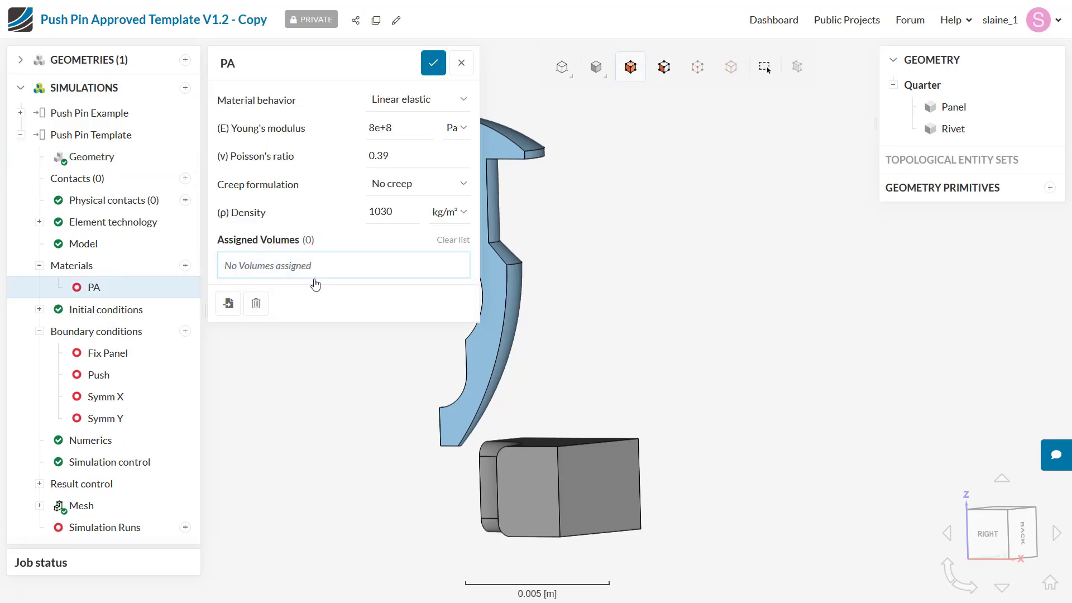
pyautogui.hotkey('ctrl', 'a')
pyautogui.click(433, 62)
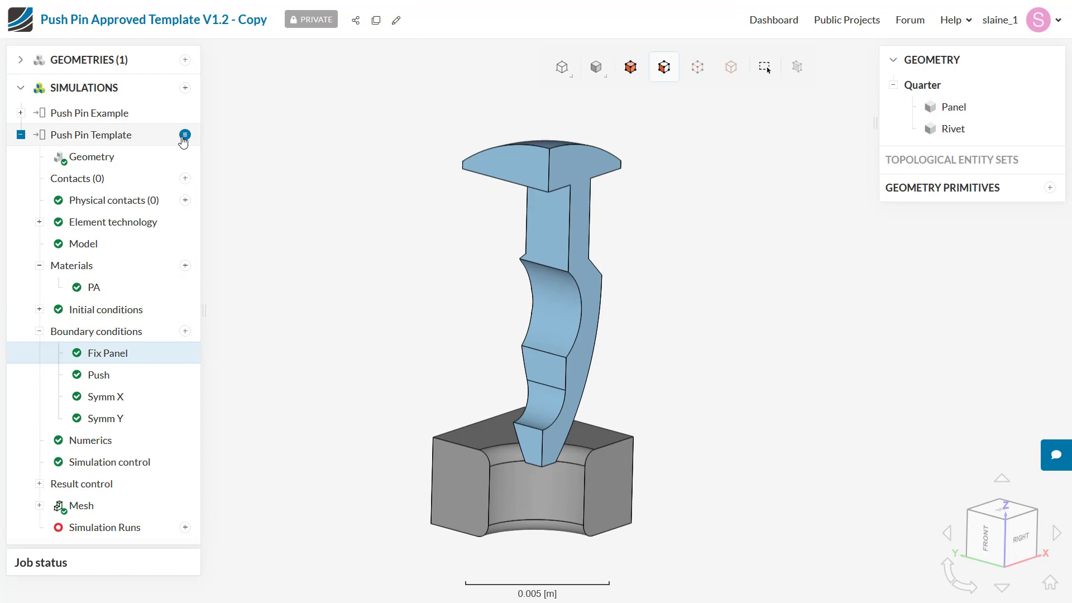
# Rename the simulation to 'Push Pin Design Study' and review the Symm X condition faces.
pyautogui.click(167, 135)
pyautogui.doubleClick(279, 63)
pyautogui.write('Design Study')
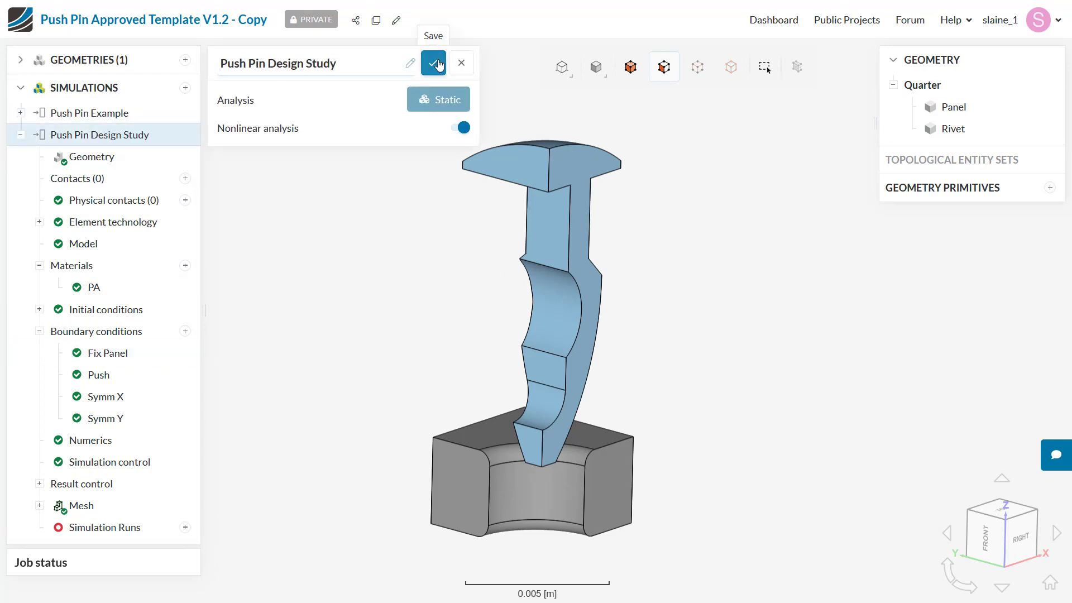
pyautogui.click(433, 63)
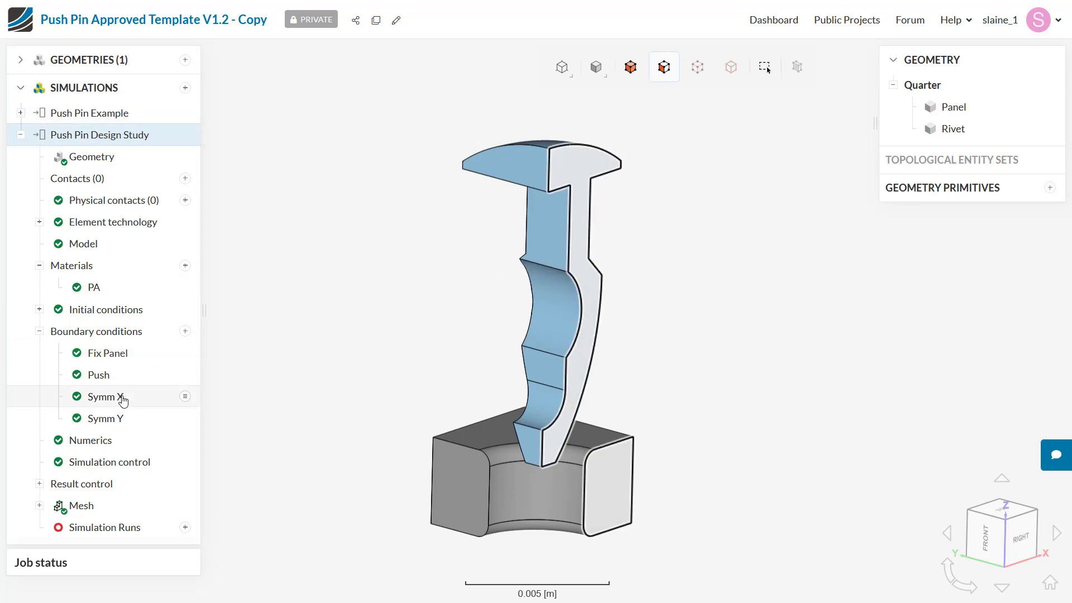
pyautogui.click(109, 396)
pyautogui.click(433, 64)
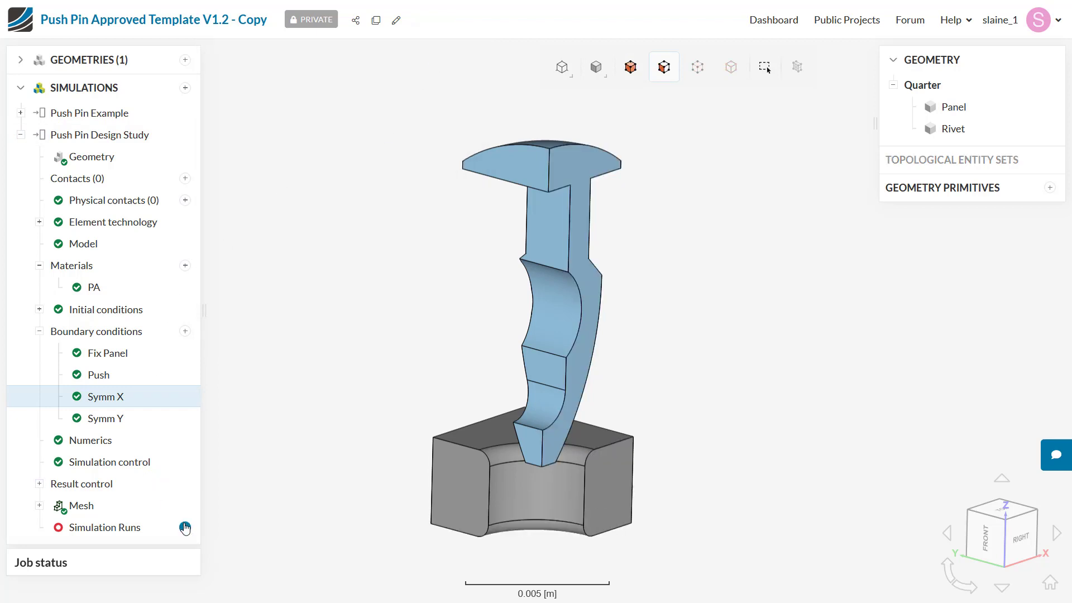
# Invite the colleague's username to the copied project with 'can copy' permission.
pyautogui.click(354, 22)
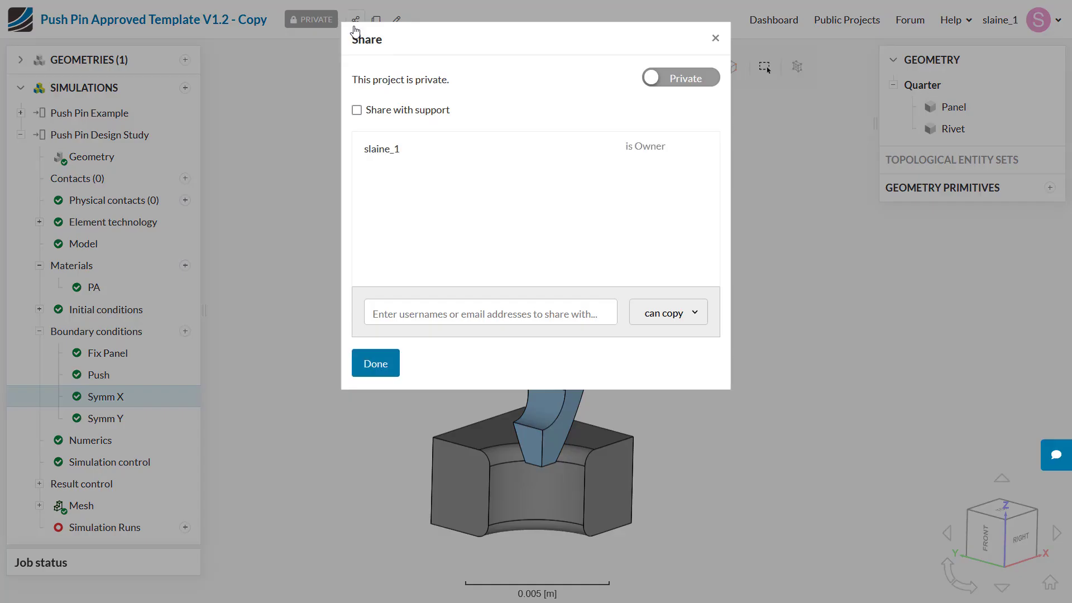
pyautogui.click(372, 313)
pyautogui.write('slai')
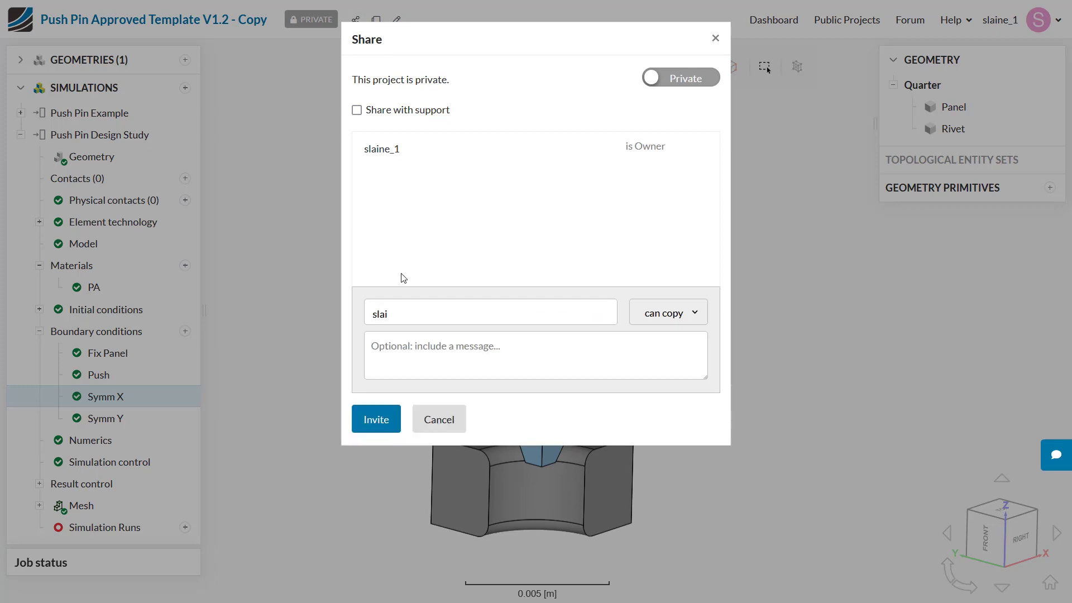
pyautogui.write('ne')
pyautogui.click(377, 429)
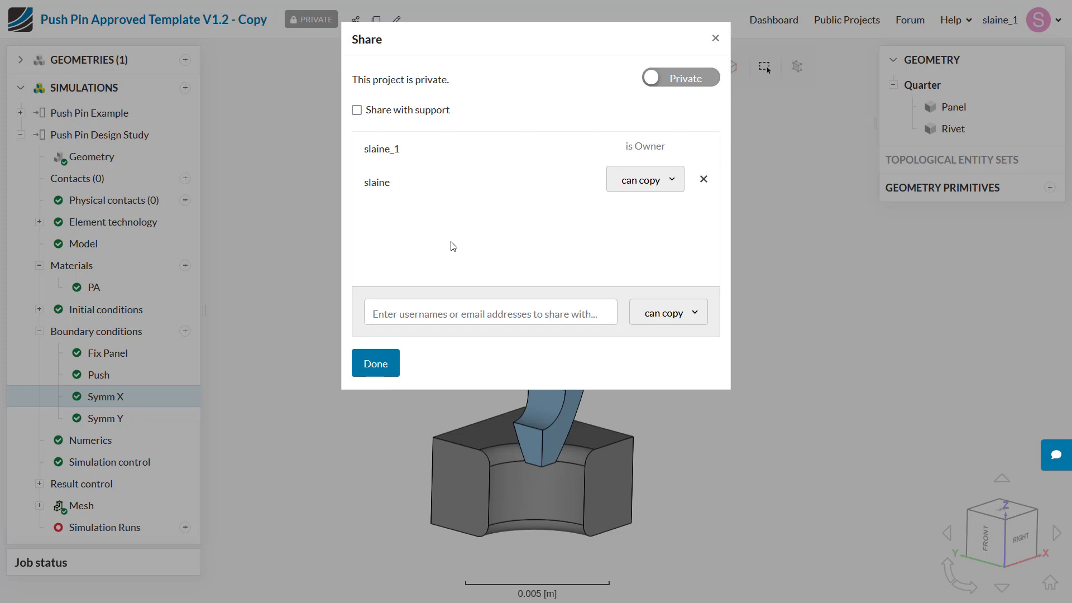
pyautogui.click(384, 371)
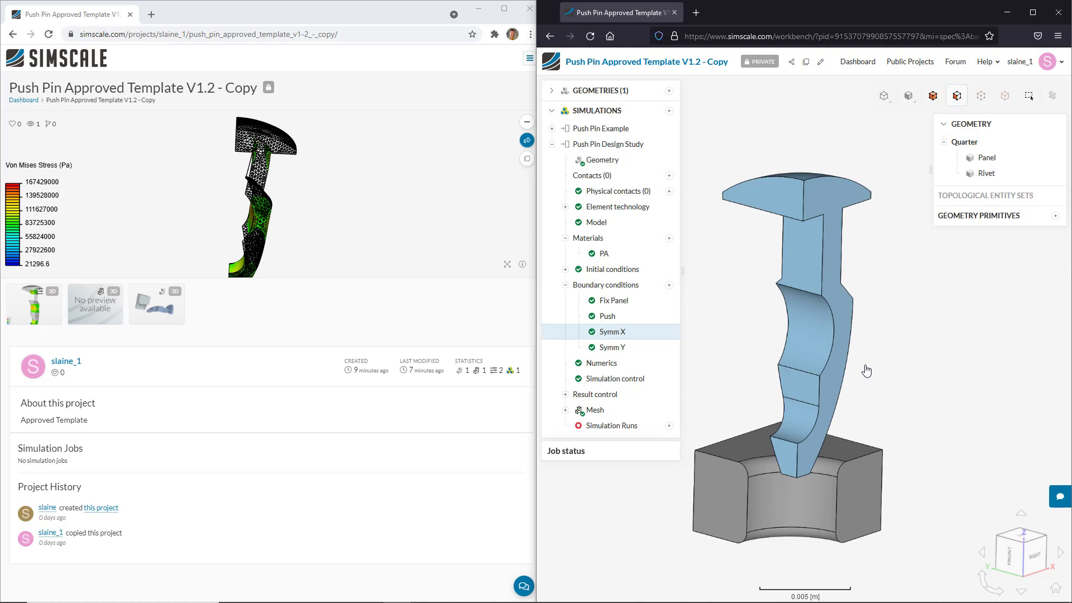
# Bring forward the colleague's browser window showing the shared copy's project page.
pyautogui.click(528, 147)
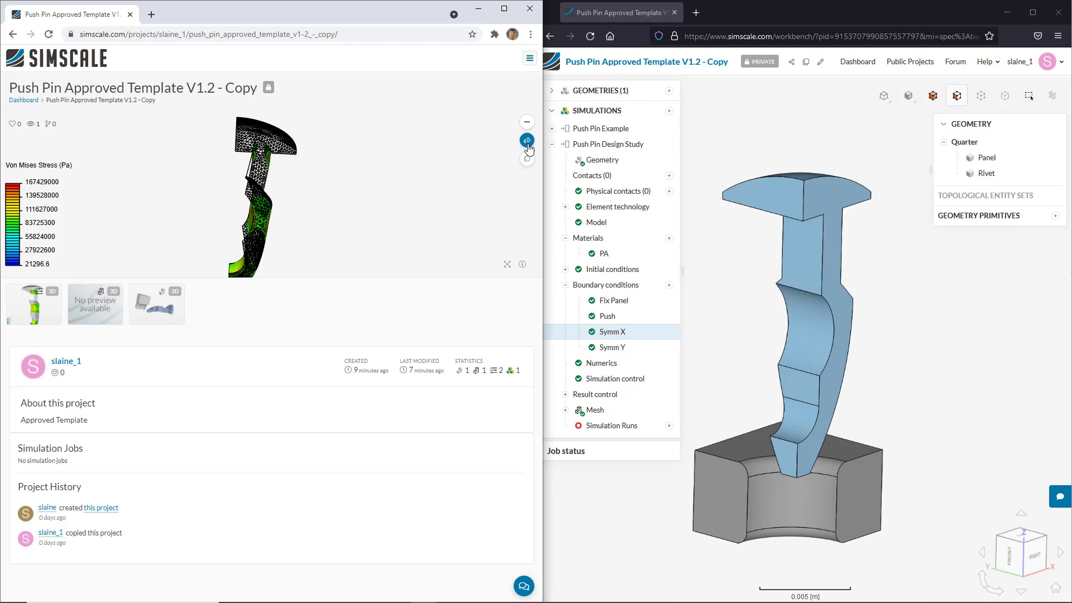
# Open the shared copy in the colleague's workbench, review the PA material, and maximize the owner's window.
pyautogui.click(528, 143)
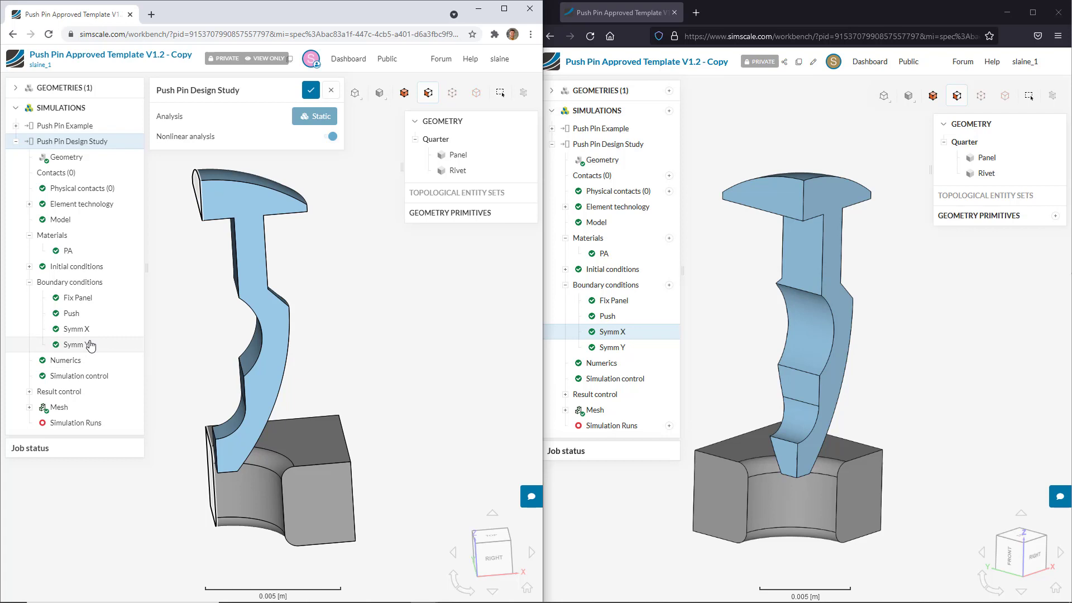
pyautogui.click(73, 254)
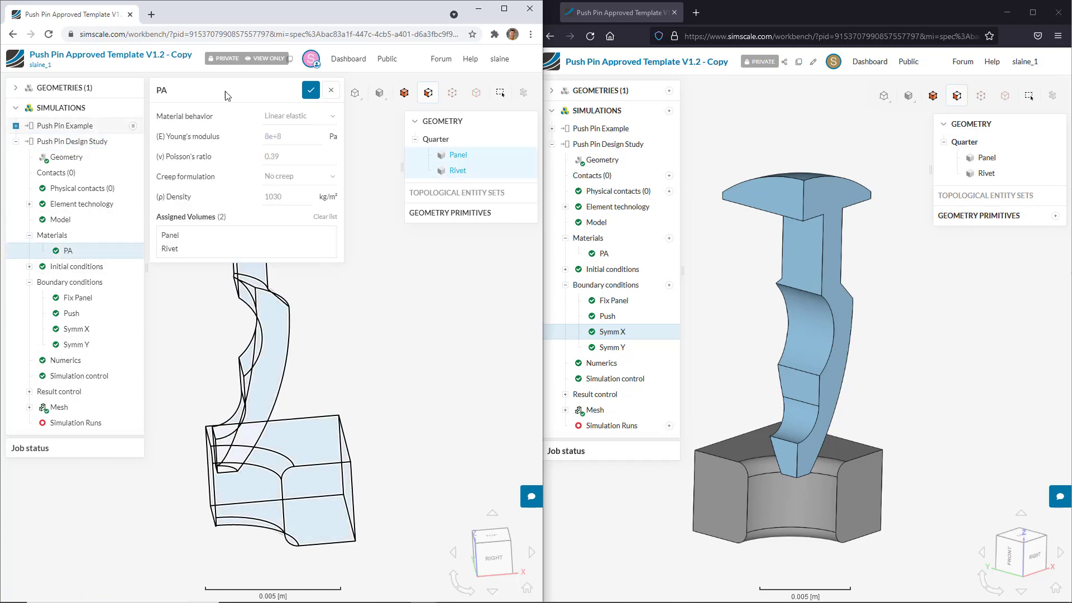
pyautogui.click(1032, 13)
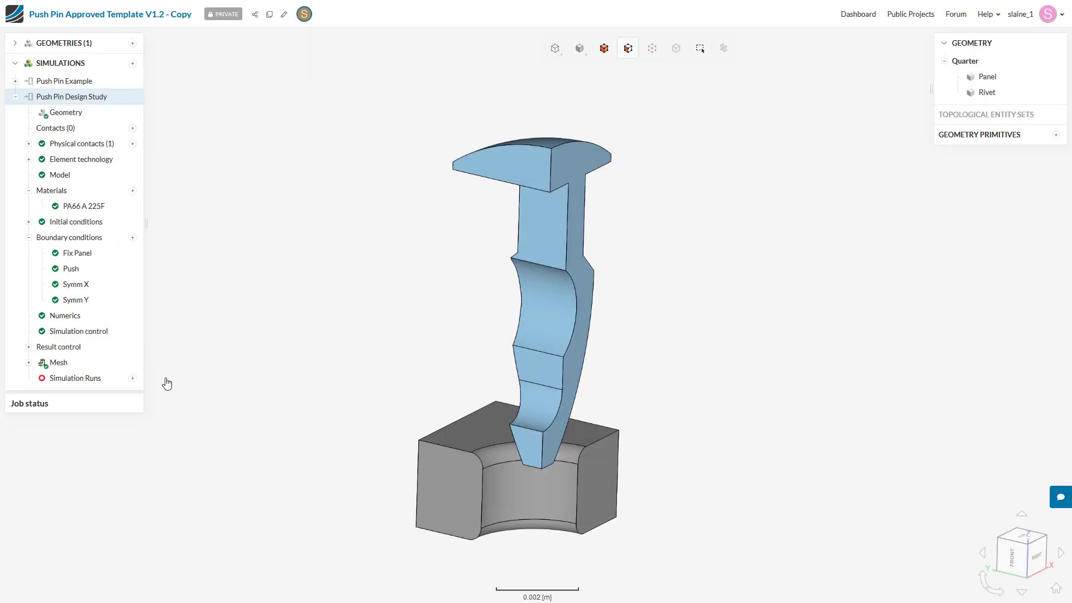
# Start Run 1 of Push Pin Design Study, running anyway despite the warnings.
pyautogui.click(133, 378)
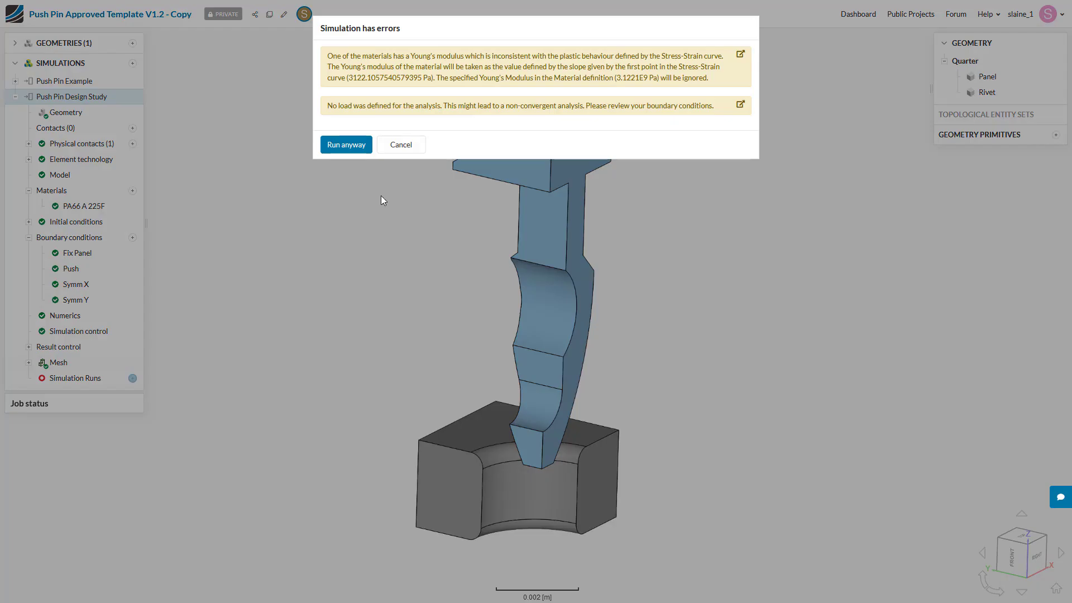
pyautogui.click(360, 151)
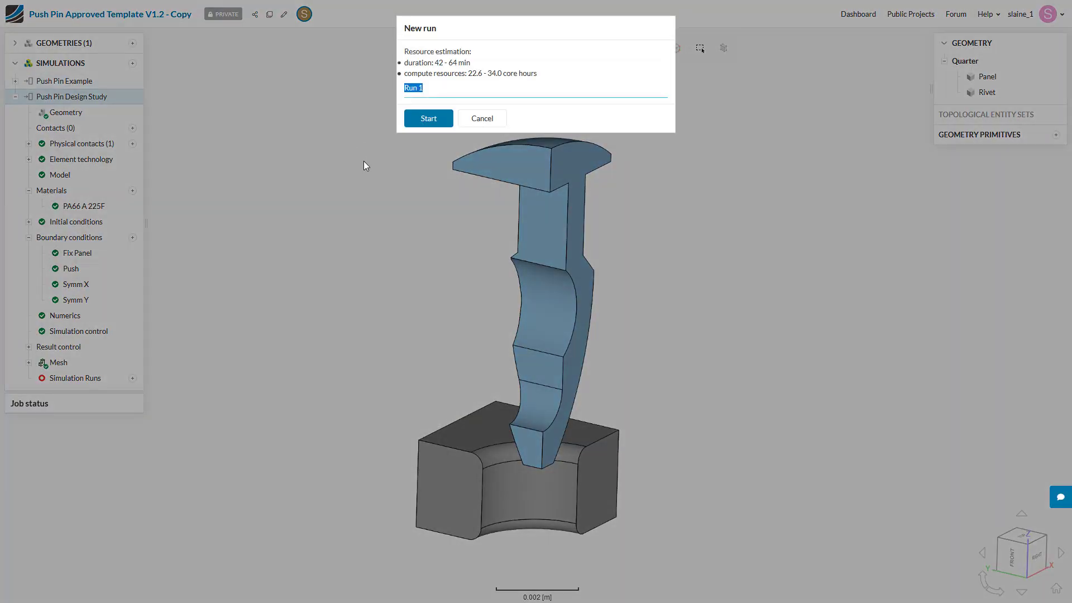
pyautogui.click(435, 120)
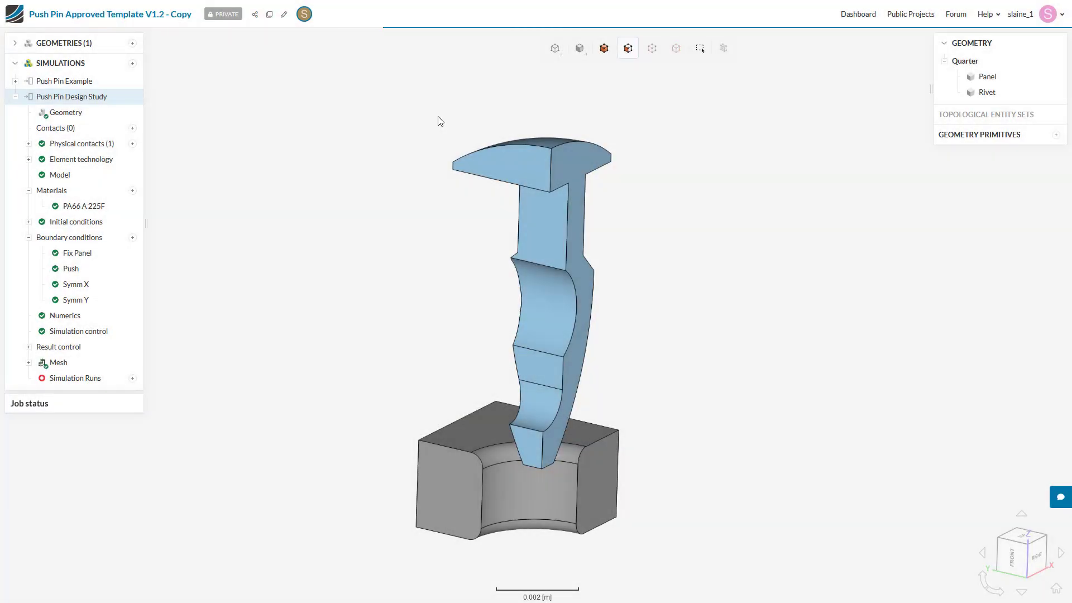